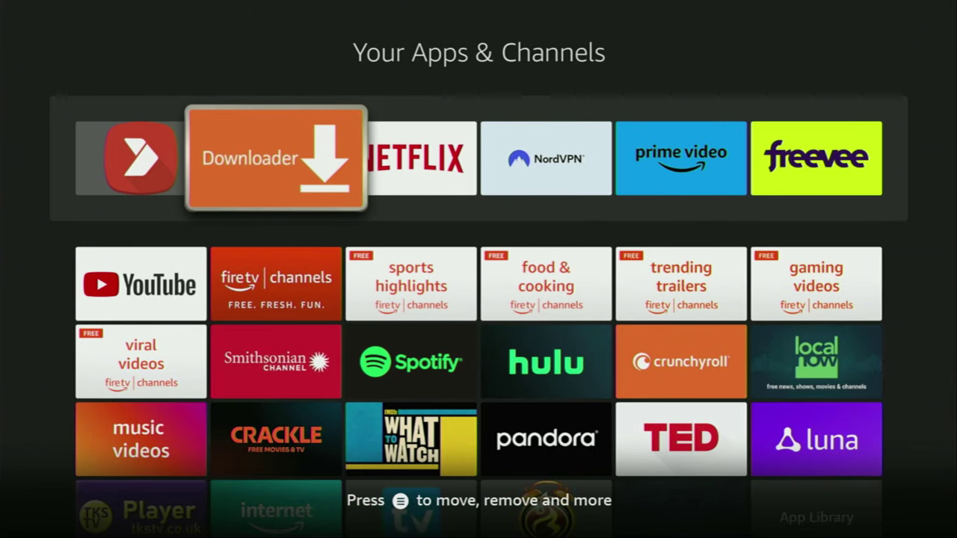
Step: Return to the home screen and open the search keyboard from the Find section
key(Home)
key(Left)
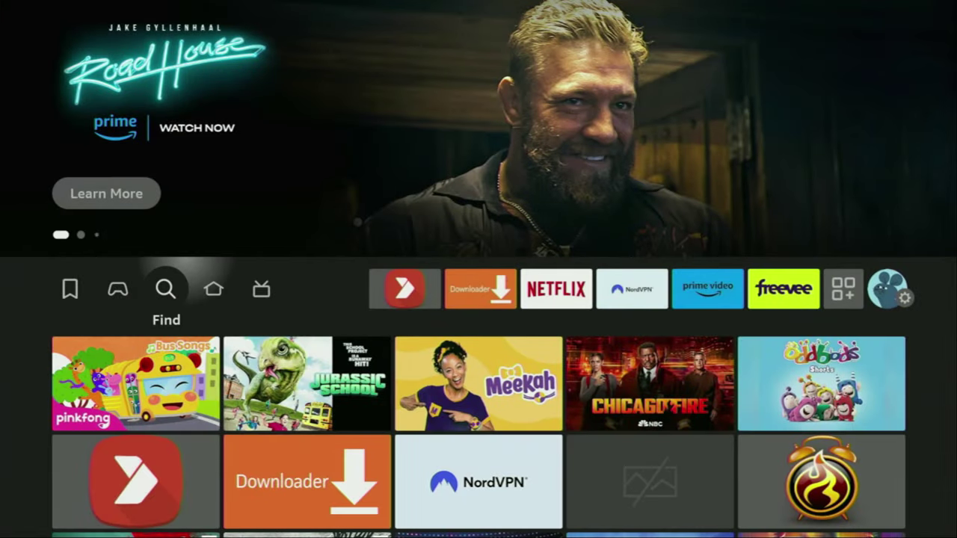
key(Down)
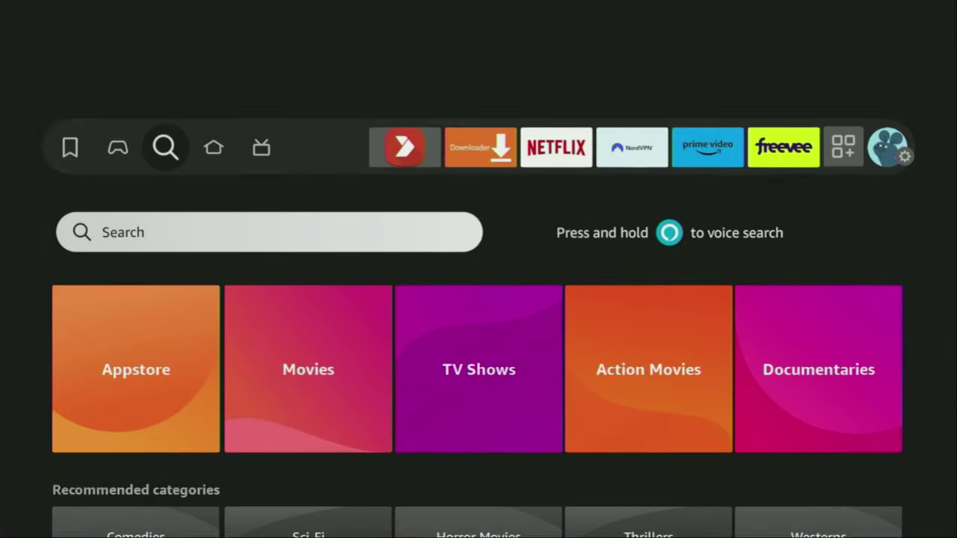
key(Return)
Step: Search for Downloader by entering "Do" and choosing the Downloader suggestion
key(Right)
key(Right)
key(Right)
key(Return)
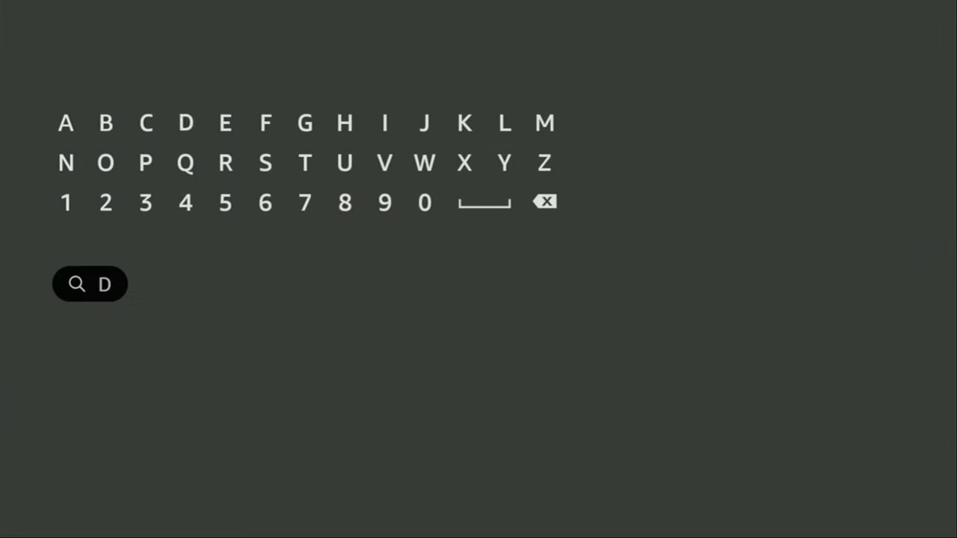
key(Down)
key(Left)
key(Left)
key(Left)
key(Right)
key(Return)
key(Down)
key(Down)
key(Down)
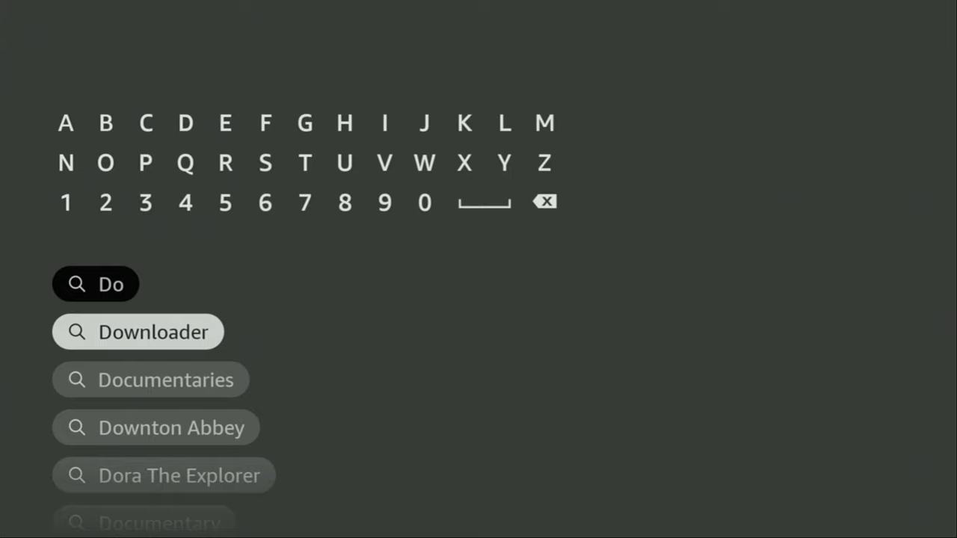
key(Return)
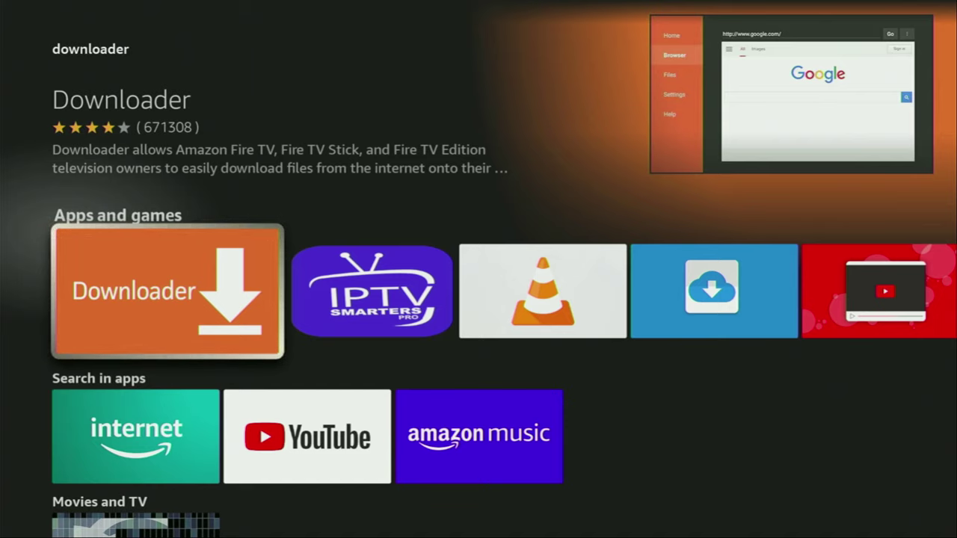
Step: Leave the search results for the home screen and go to the Settings section
key(Home)
key(Right)
key(Right)
key(Right)
key(Right)
key(Right)
key(Right)
key(Right)
key(Right)
key(Right)
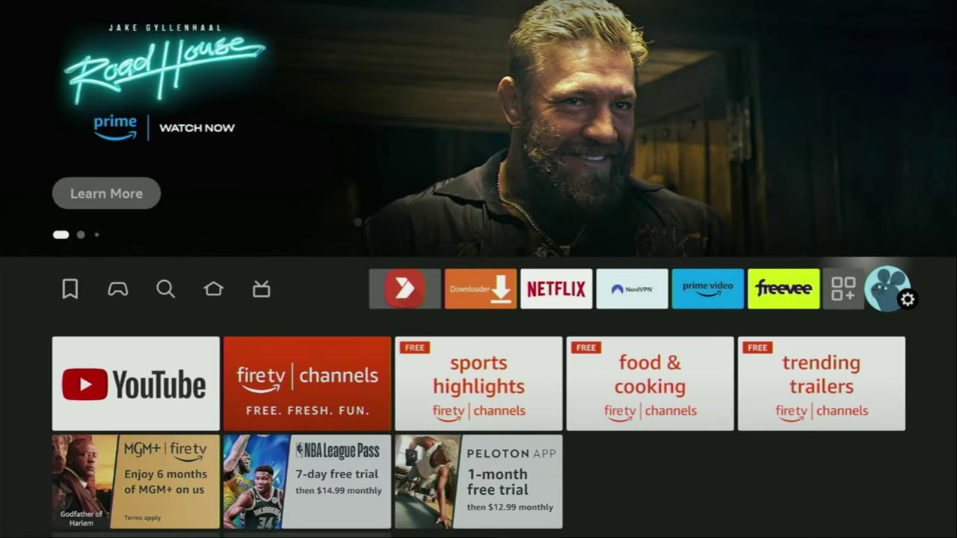
Step: Open the My Fire TV settings
key(Down)
key(Down)
key(Down)
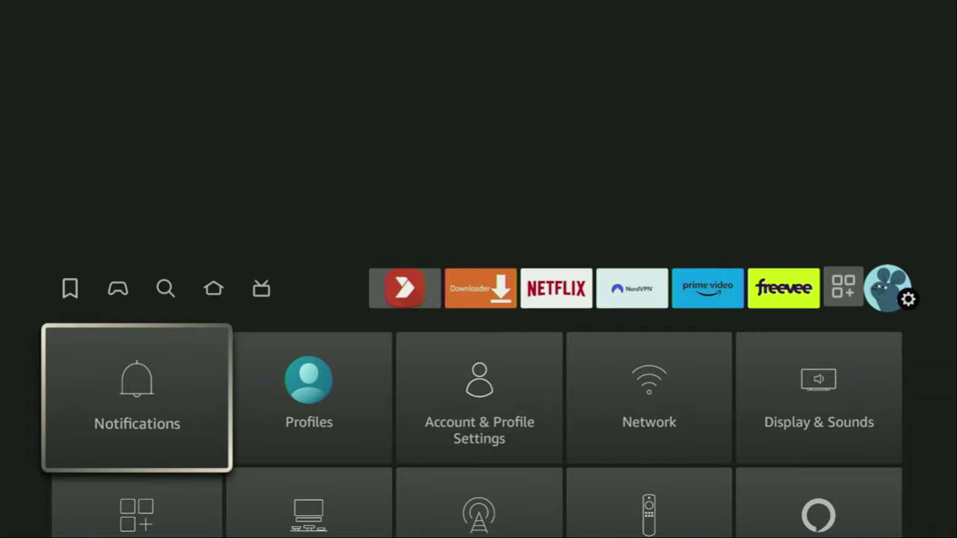
key(Right)
key(Return)
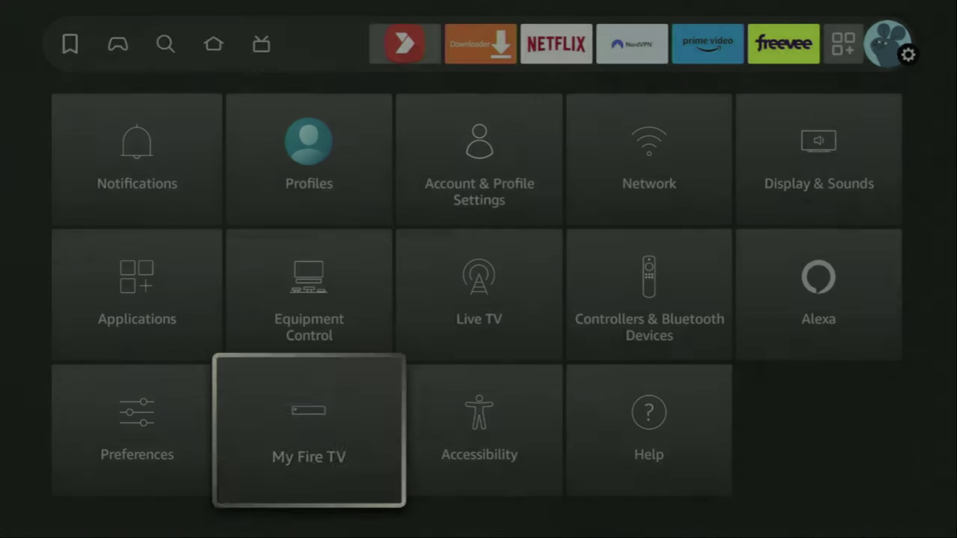
Step: Select the Fire TV Stick 4K Max entry in the About section and return to the My Fire TV options
key(Down)
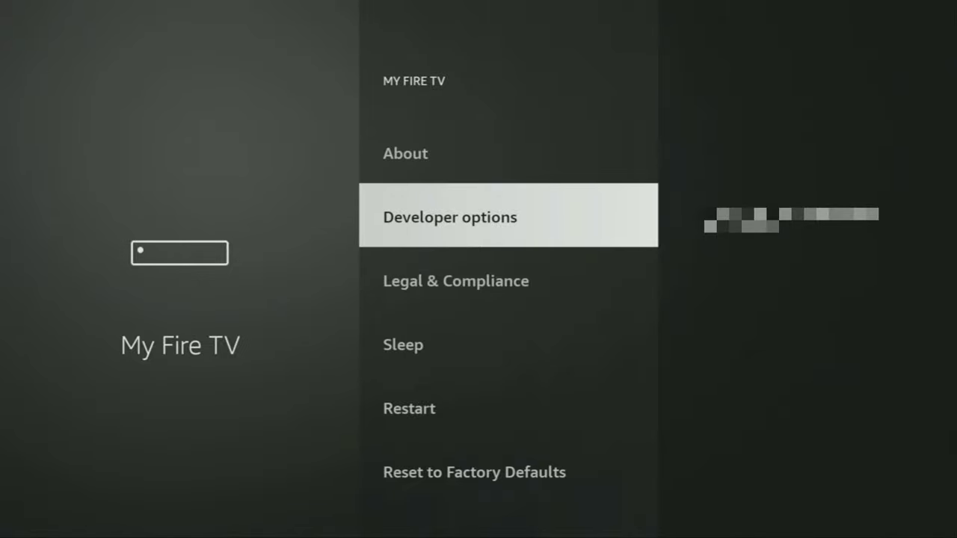
key(Up)
key(Return)
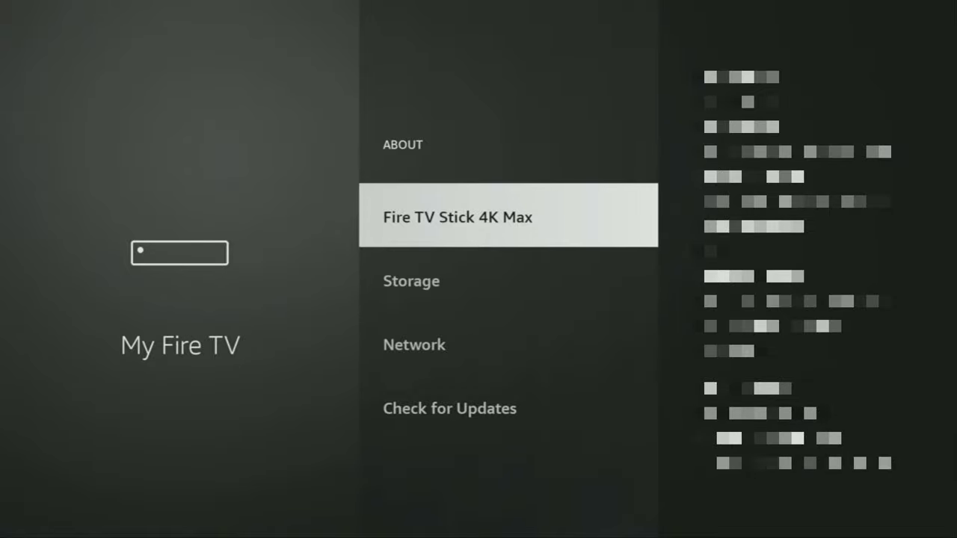
key(Return)
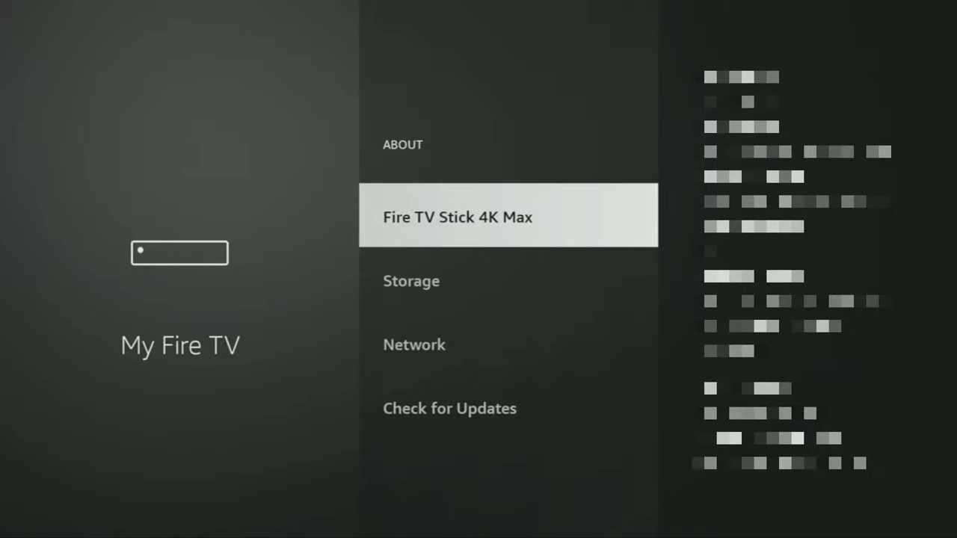
key(Escape)
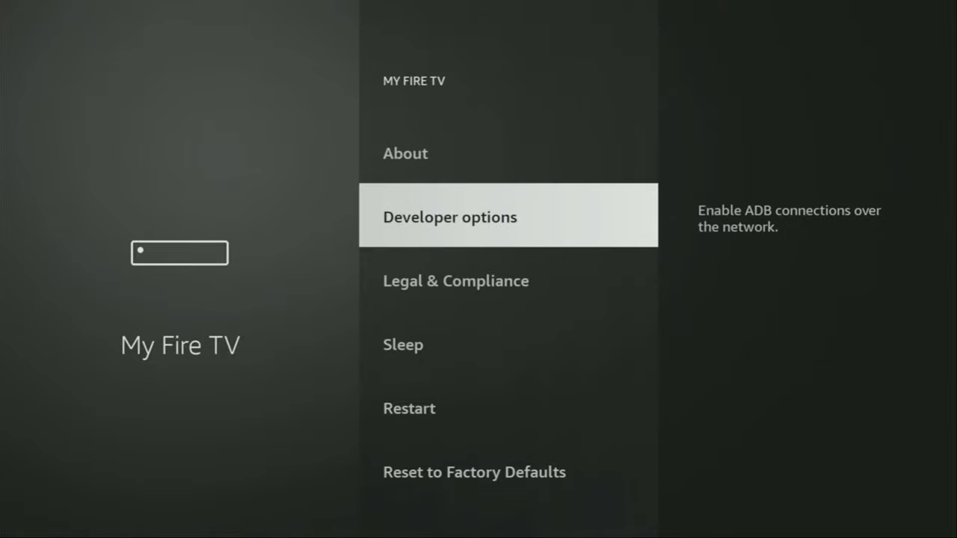
Step: Turn on ADB debugging in Developer options and allow Downloader to install unknown apps
key(Return)
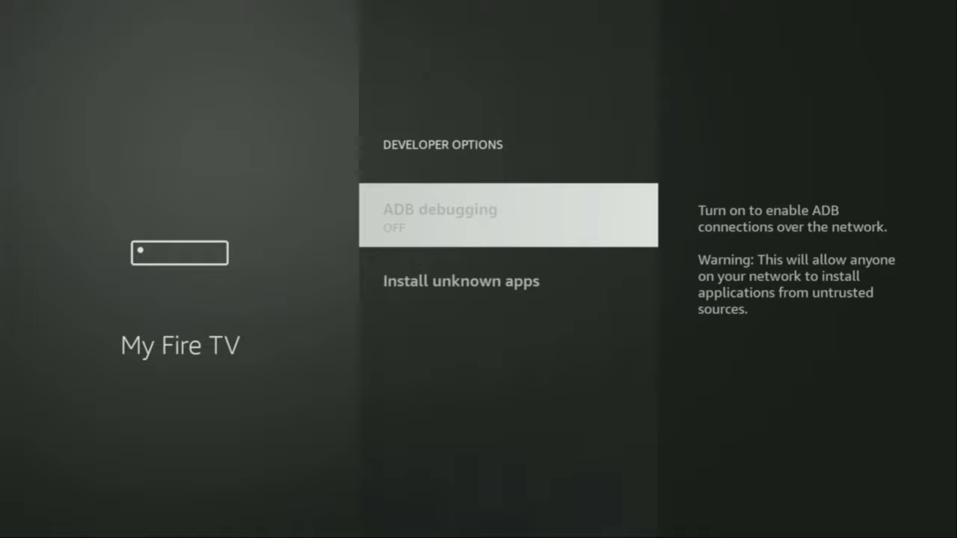
key(Down)
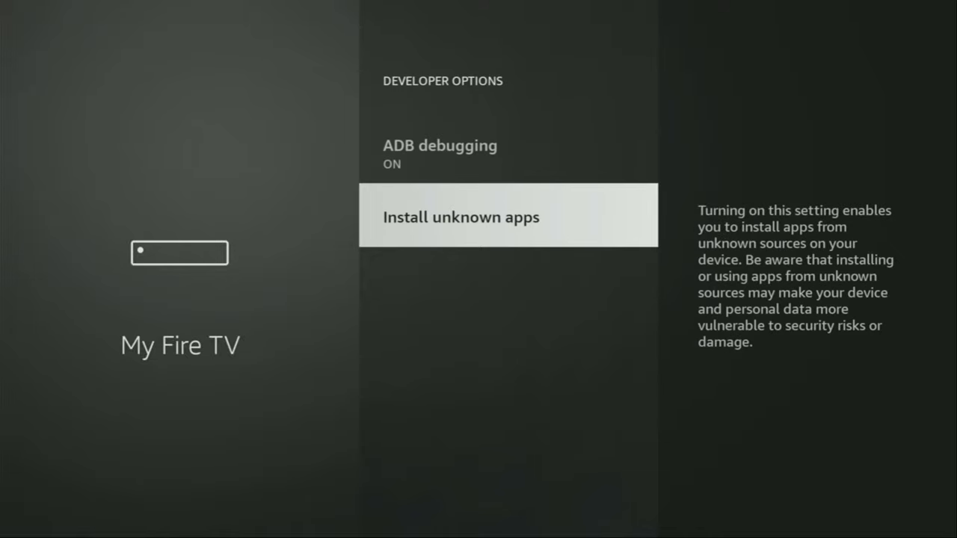
key(Return)
key(Down)
key(Down)
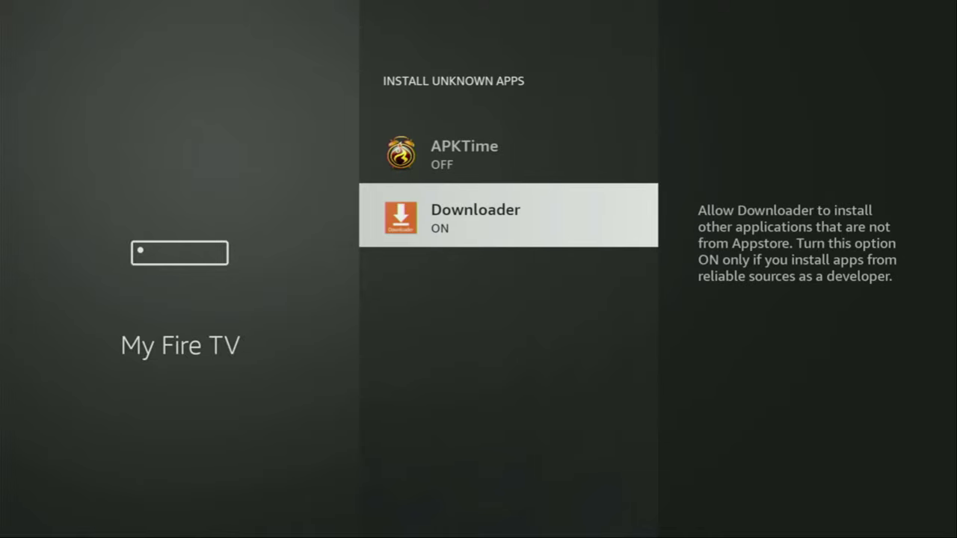
key(Return)
key(Return)
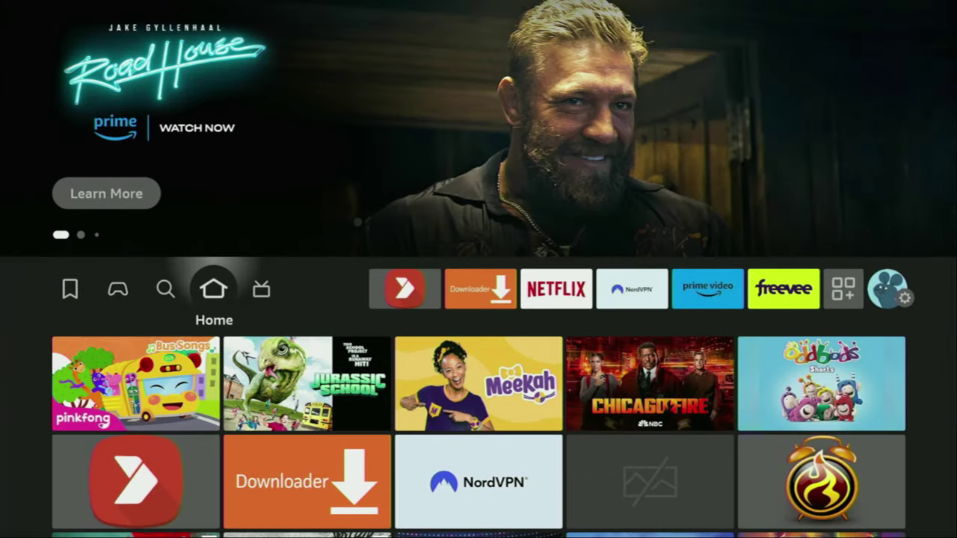
Step: Open the full Your Apps & Channels list from the home screen
key(Right)
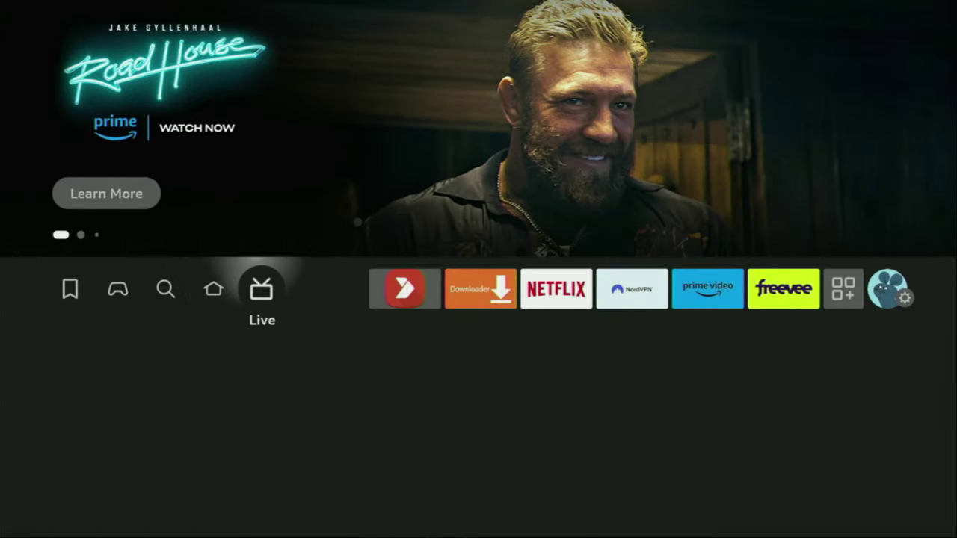
key(Right)
key(Right)
key(Right)
key(Right)
key(Right)
key(Right)
key(Right)
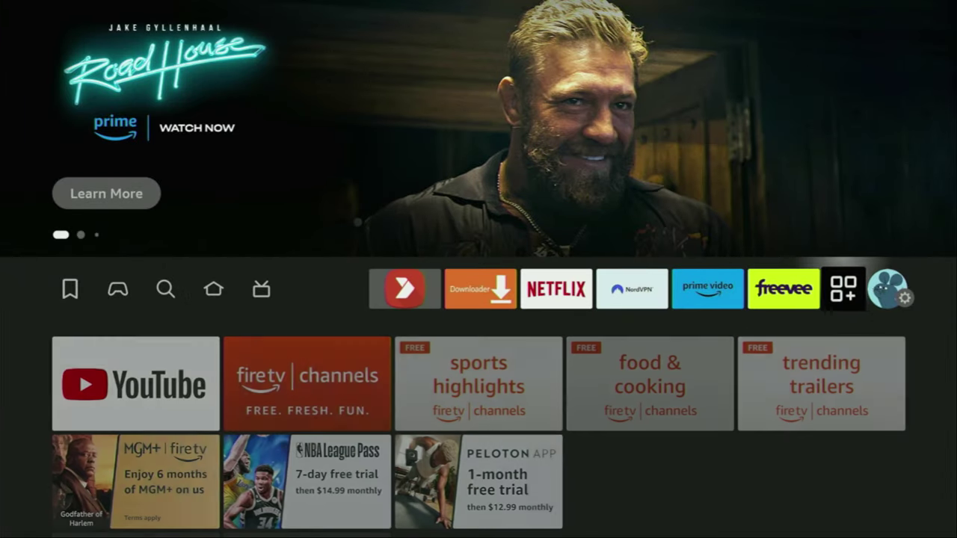
key(Return)
Step: Launch NordVPN from the apps list
key(Right)
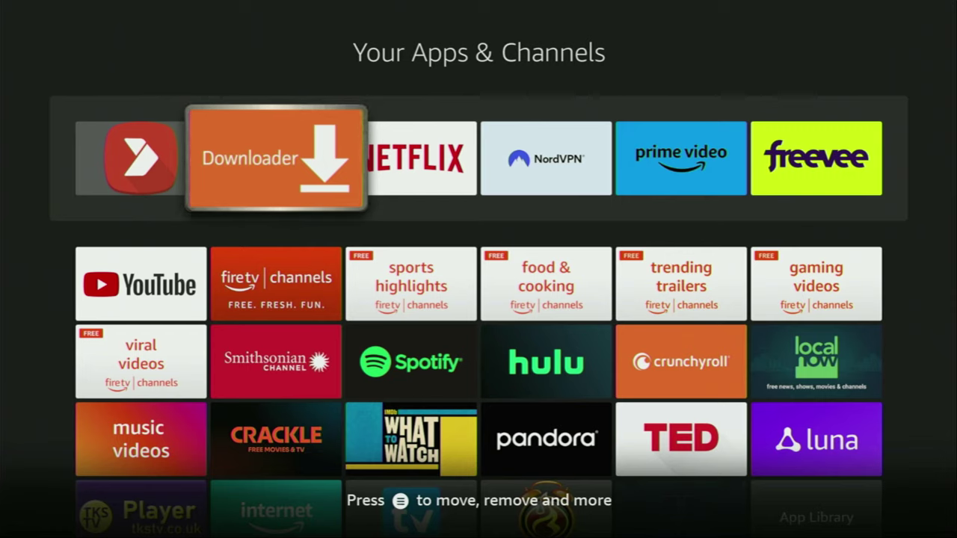
key(Right)
key(Right)
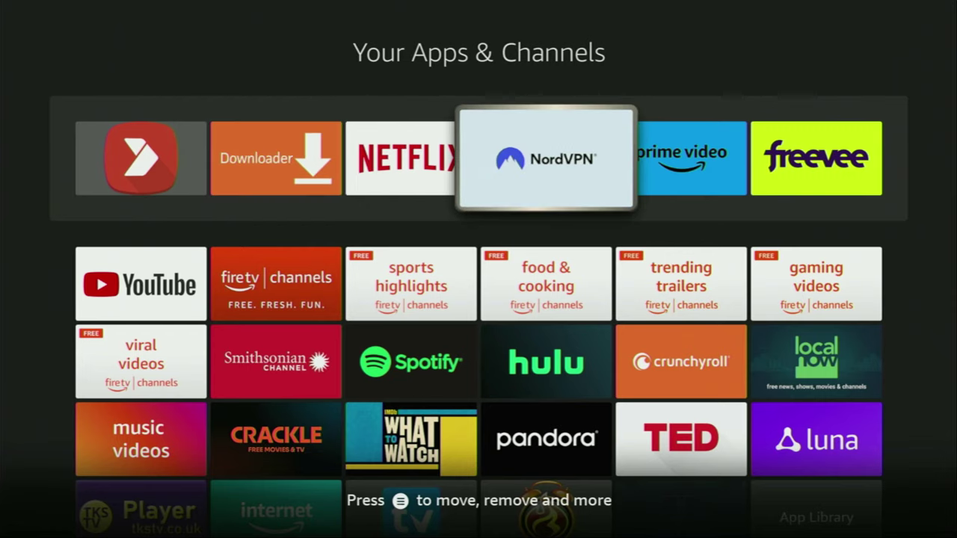
key(Return)
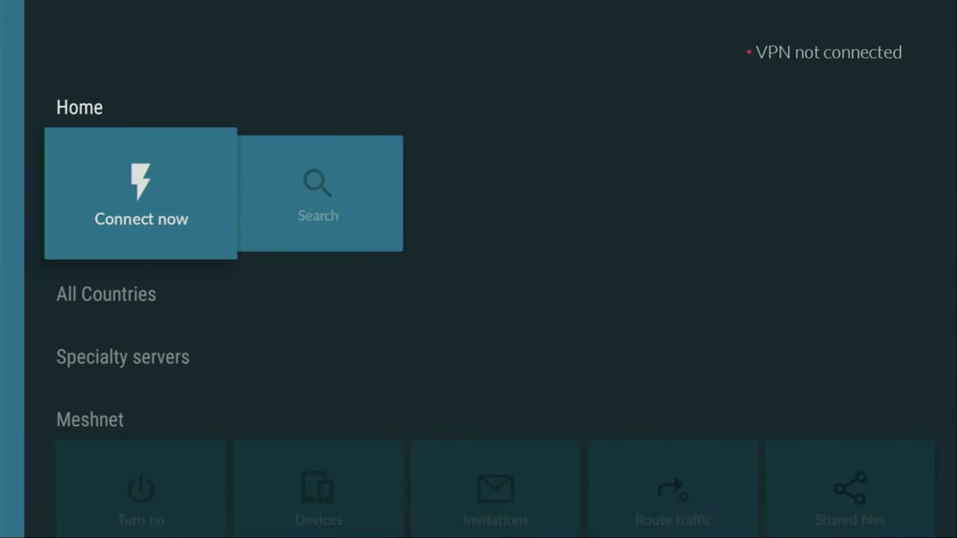
Step: Connect the VPN to Denmark from the All Countries list
key(Down)
key(Right)
key(Right)
key(Right)
key(Right)
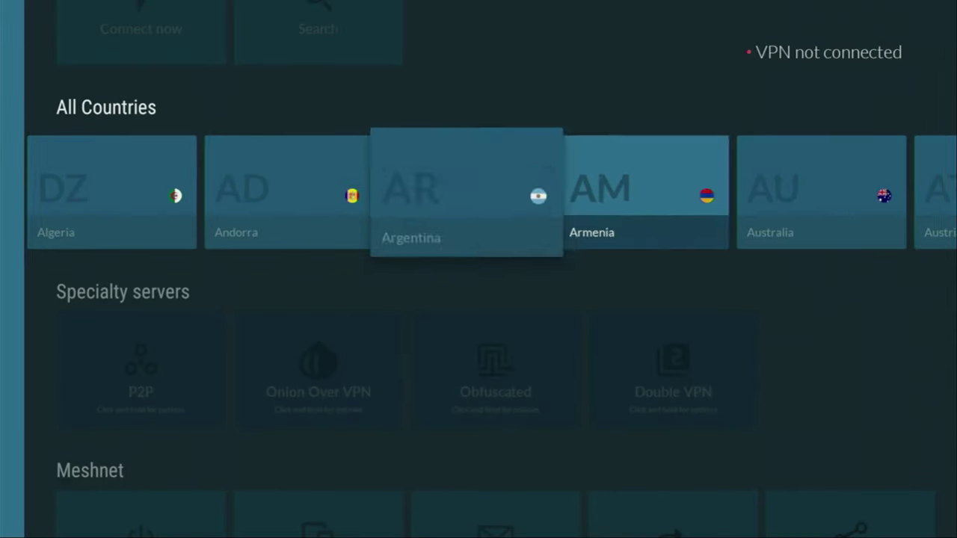
key(Right)
key(Right)
key(Right)
key(Right)
key(Right)
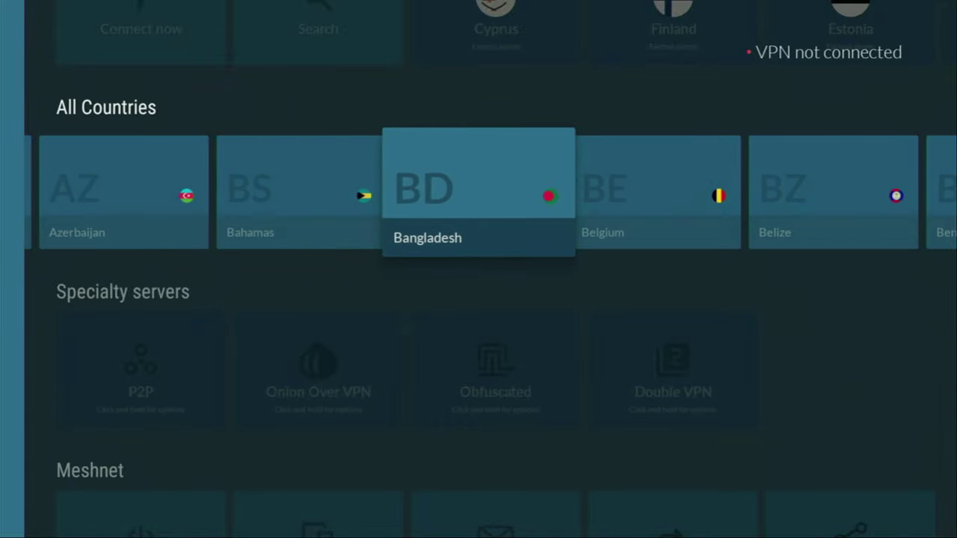
key(Right)
key(Right)
key(Right)
key(Right)
key(Right)
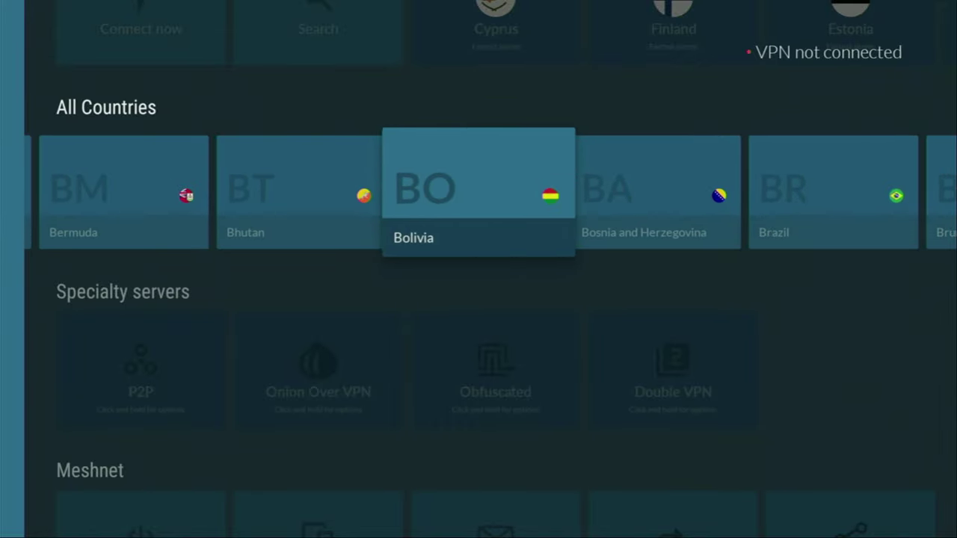
key(Right)
key(Right)
key(Right)
key(Right)
key(Right)
key(Right)
key(Right)
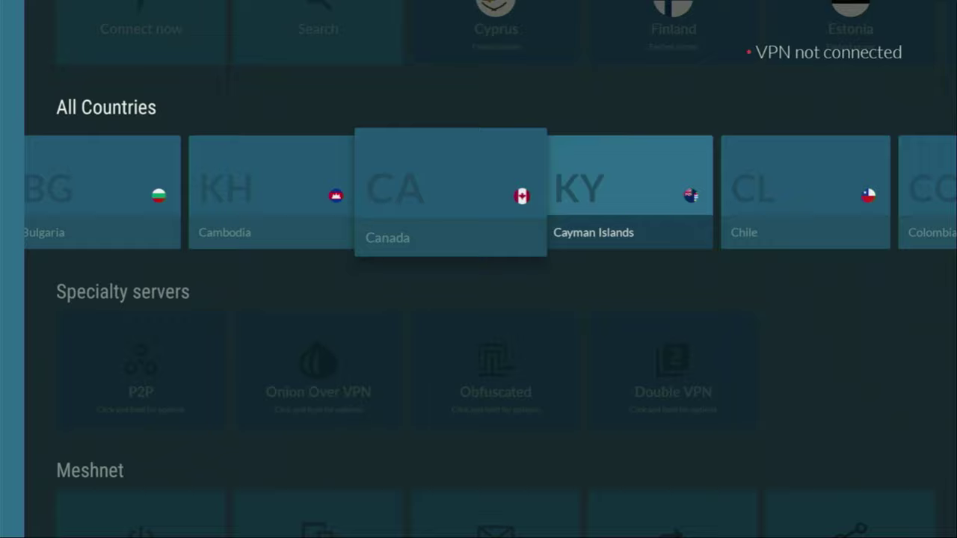
key(Right)
key(Right)
key(Right)
key(Right)
key(Right)
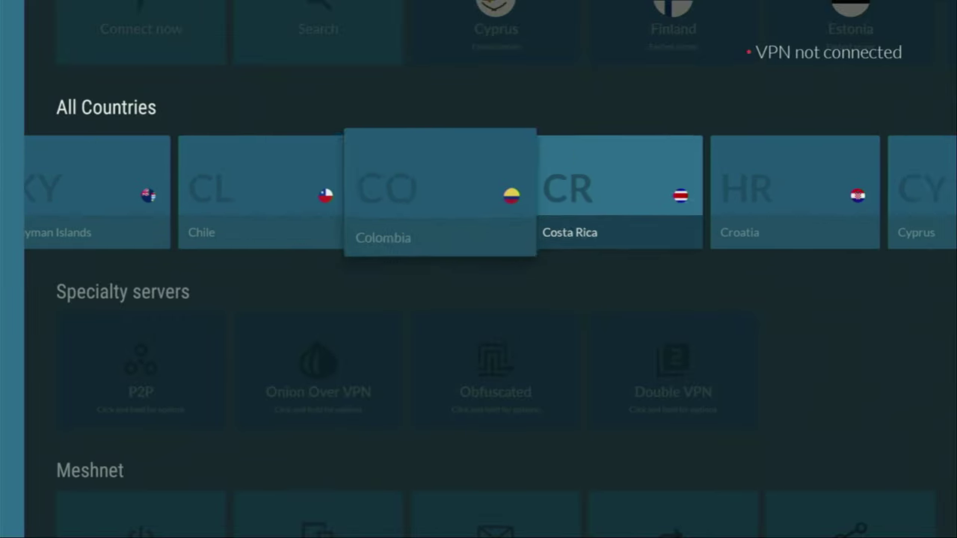
key(Right)
key(Right)
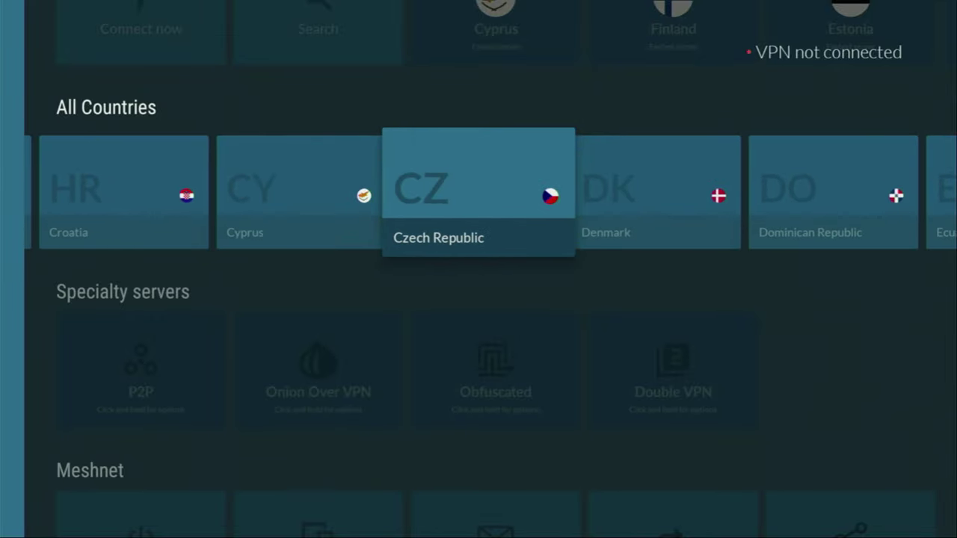
key(Right)
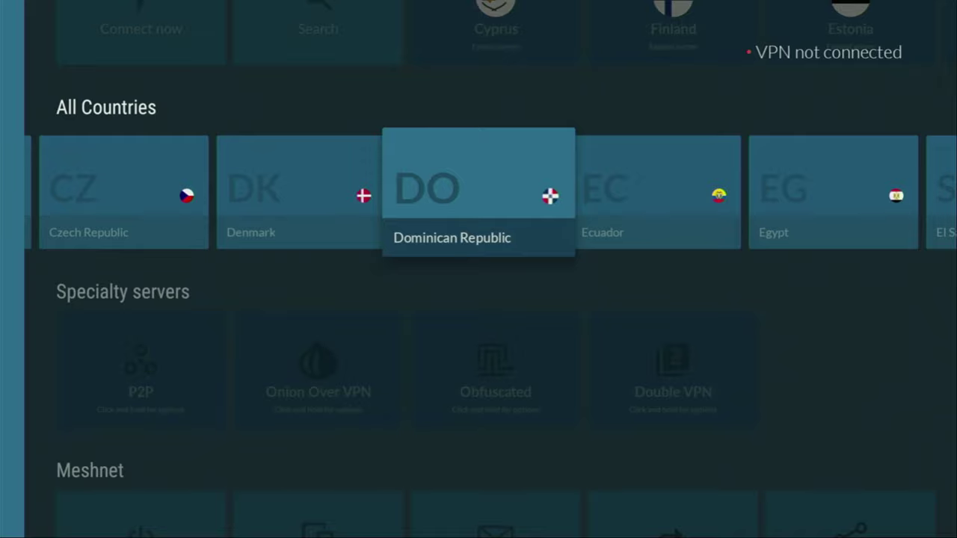
key(Left)
key(Left)
key(Right)
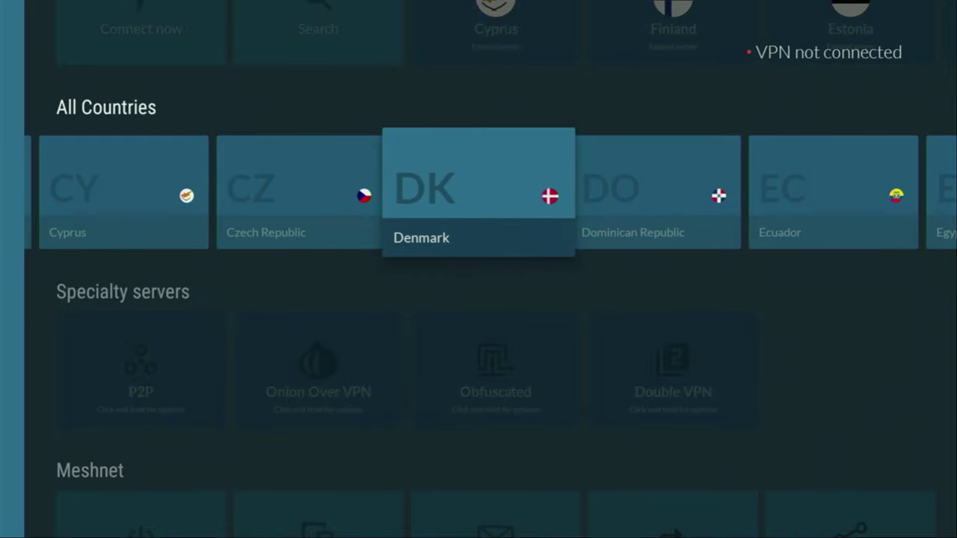
key(Return)
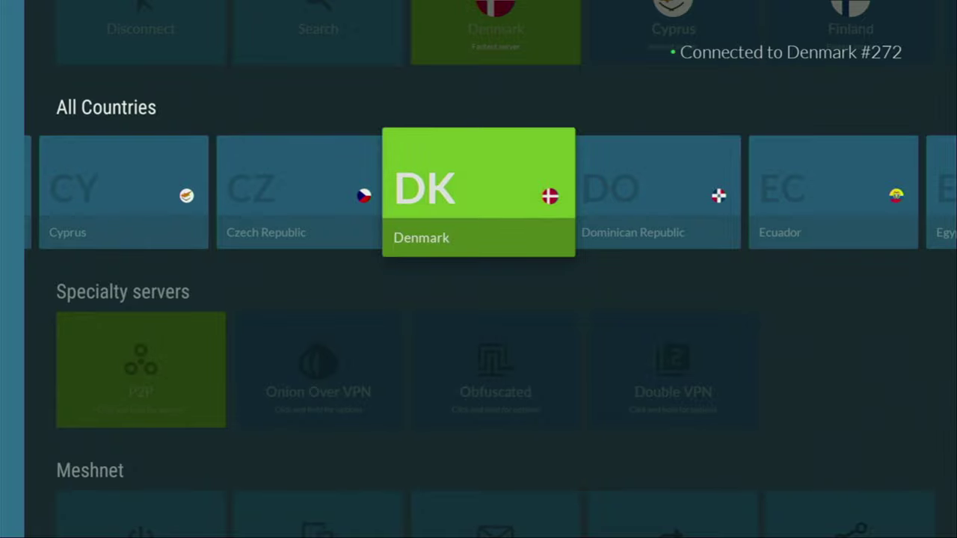
Step: Look through the fastest-server country shortcuts in the Home row of NordVPN
key(Up)
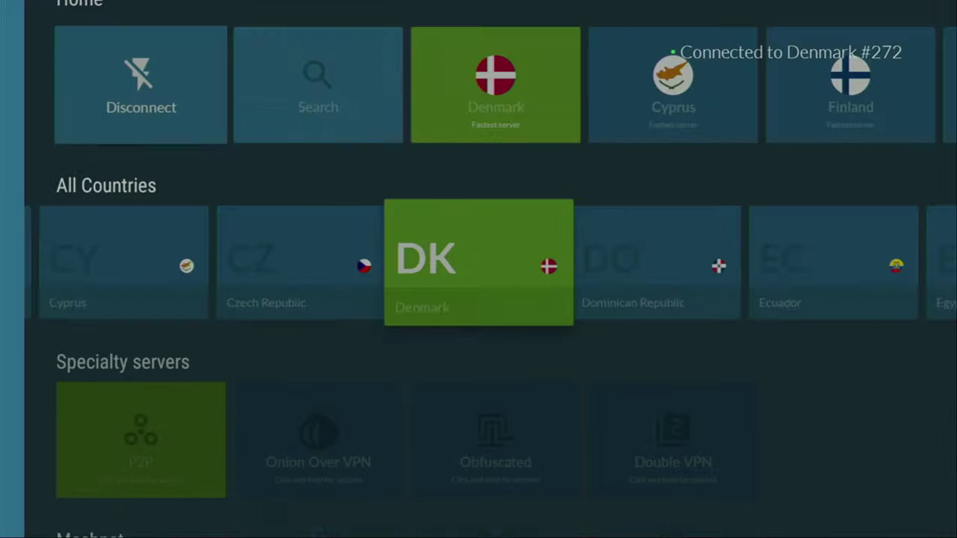
key(Right)
key(Right)
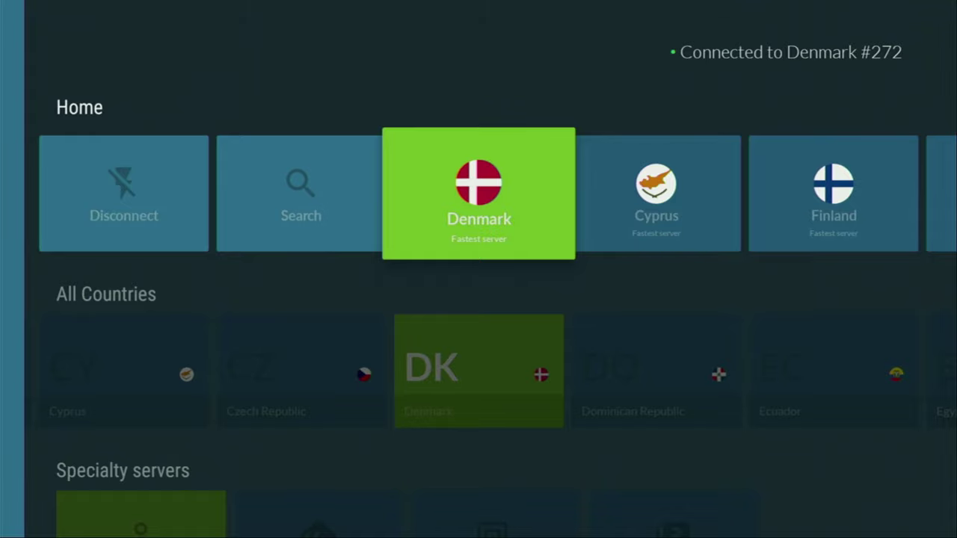
key(Right)
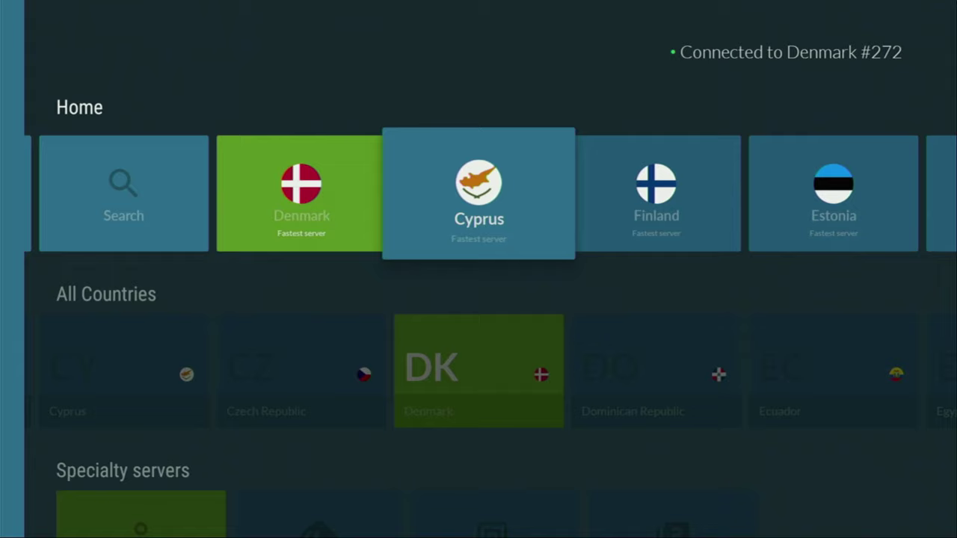
key(Right)
key(Down)
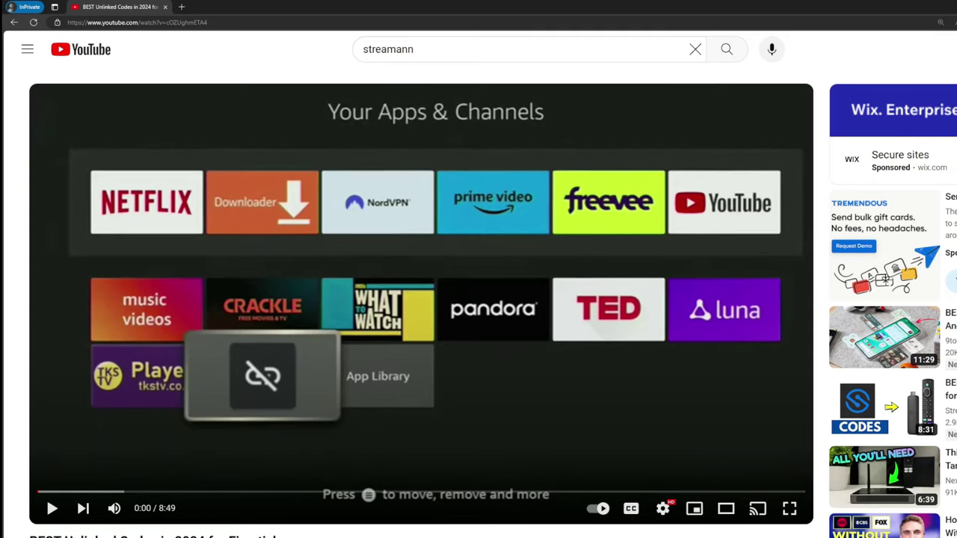
Step: Switch to YouTube in the browser and expand the description of the video "BEST Unlinked Codes in 2024 for Firesticks"
scroll(314, 359, down, 5)
click(333, 308)
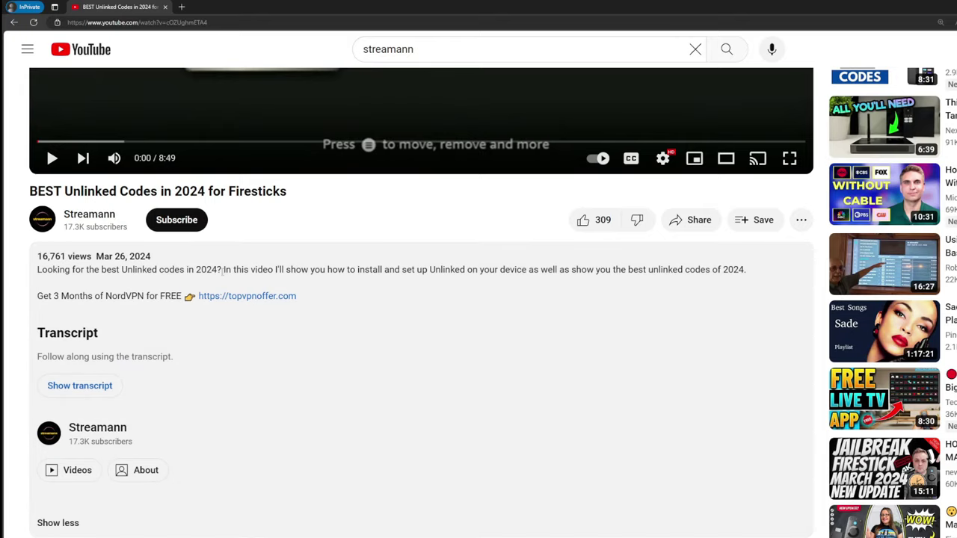
Step: Open the topvpnoffer.com link from the pinned comment and examine the NordVPN 2-year plan offer with 3 extra months
scroll(234, 316, down, 3)
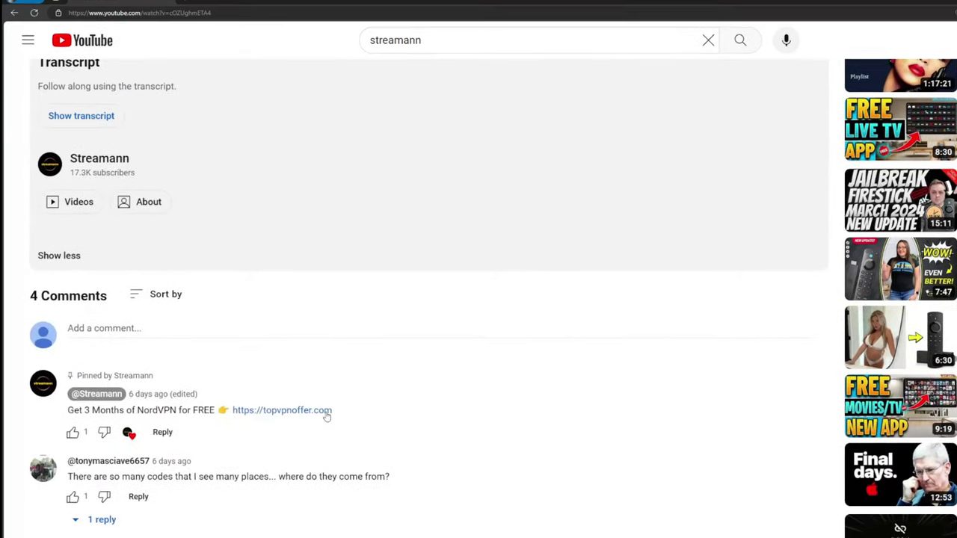
drag(326, 409, 228, 410)
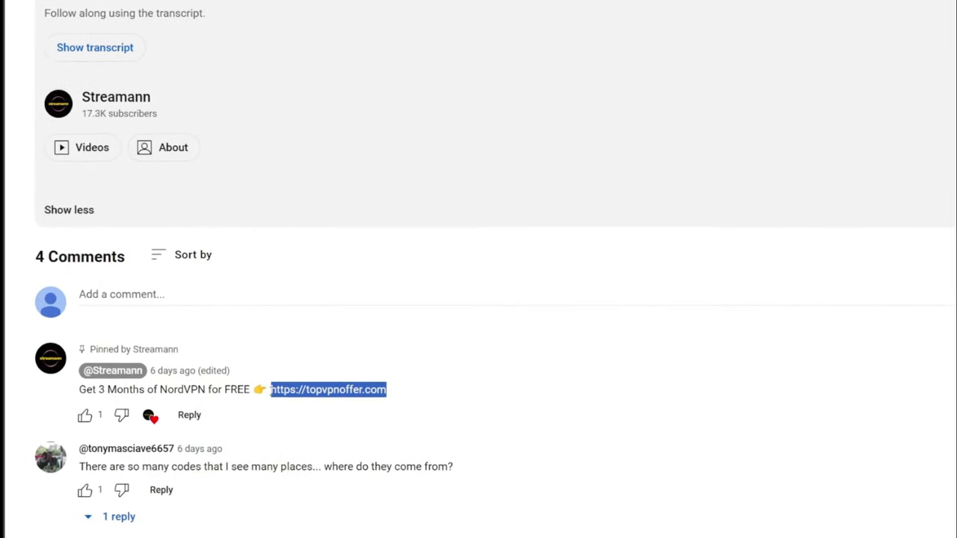
click(328, 389)
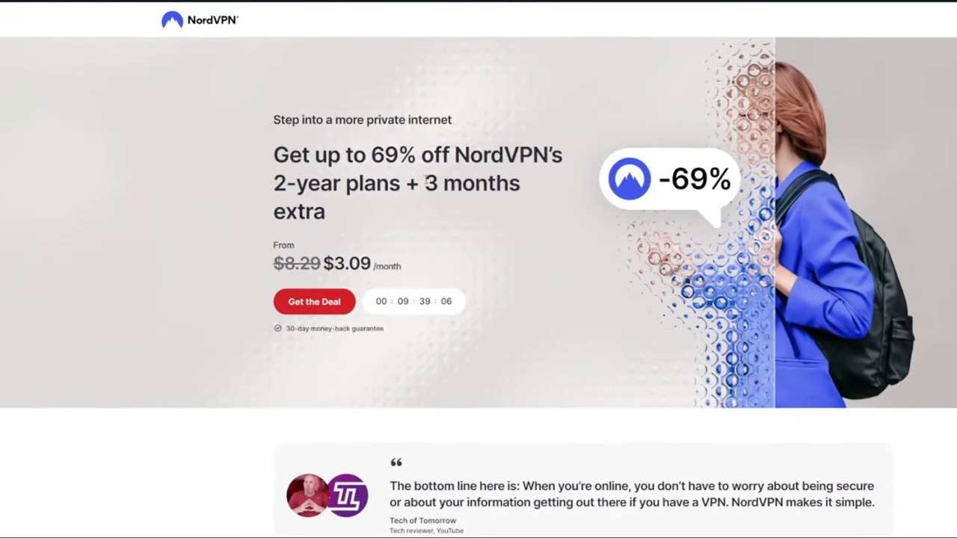
drag(424, 185, 523, 213)
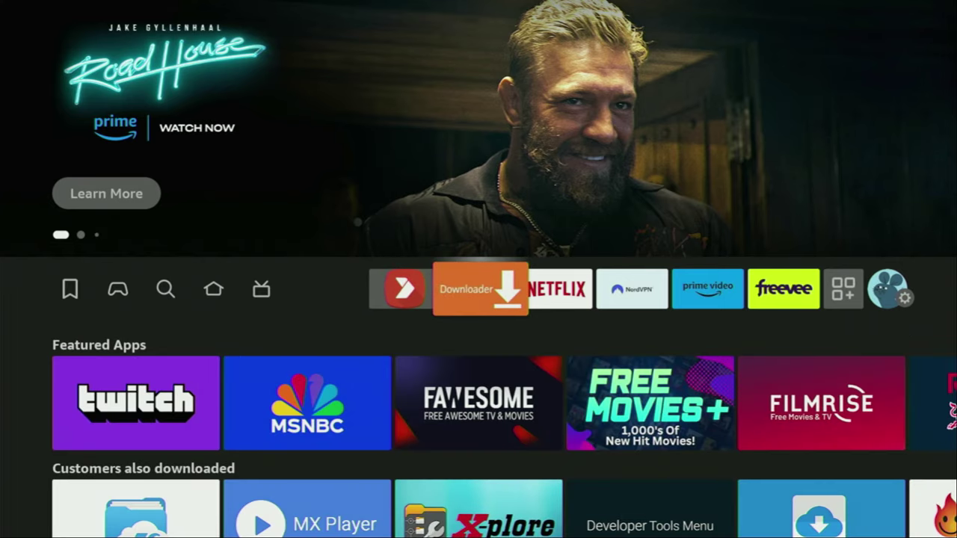
Step: Launch Downloader on the Fire TV and go to the URL field of its Home page
key(Return)
key(Left)
key(Up)
key(Up)
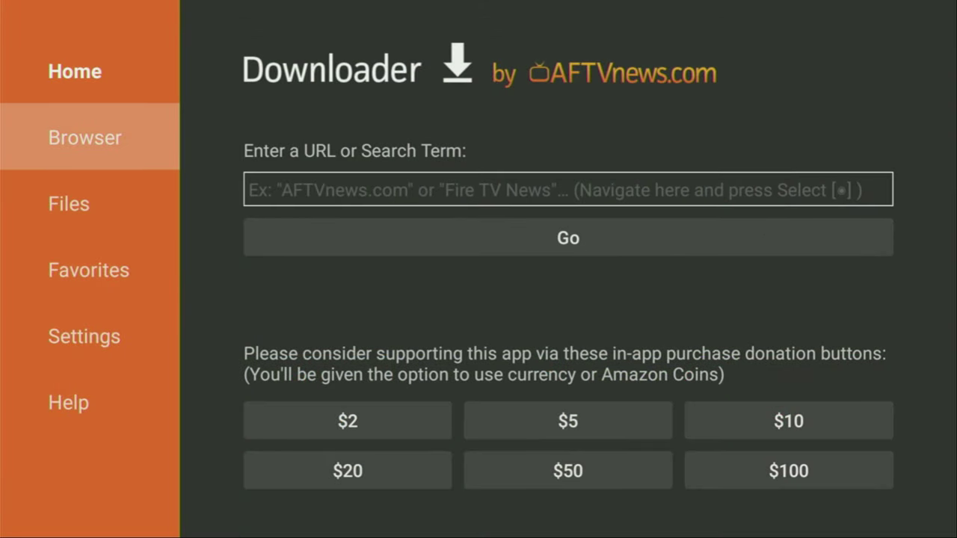
key(Up)
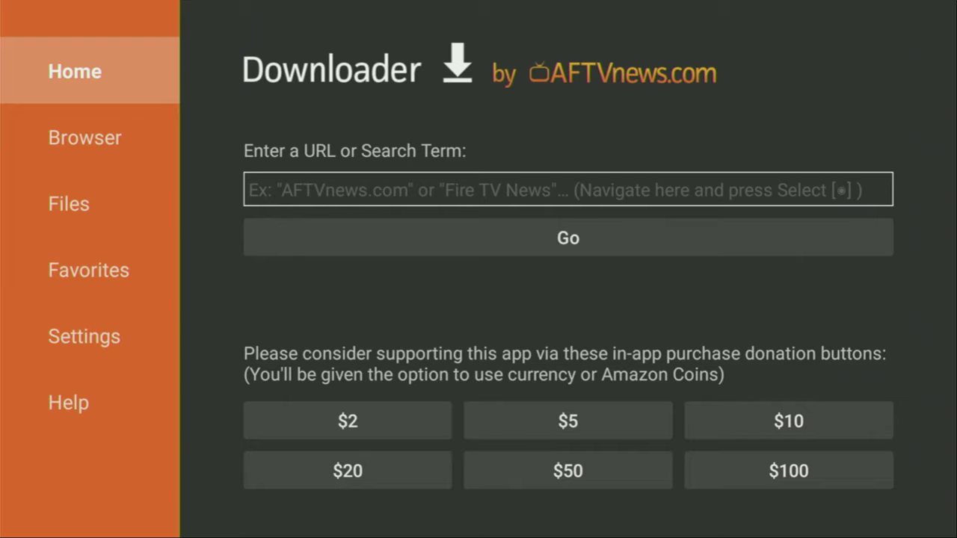
key(Right)
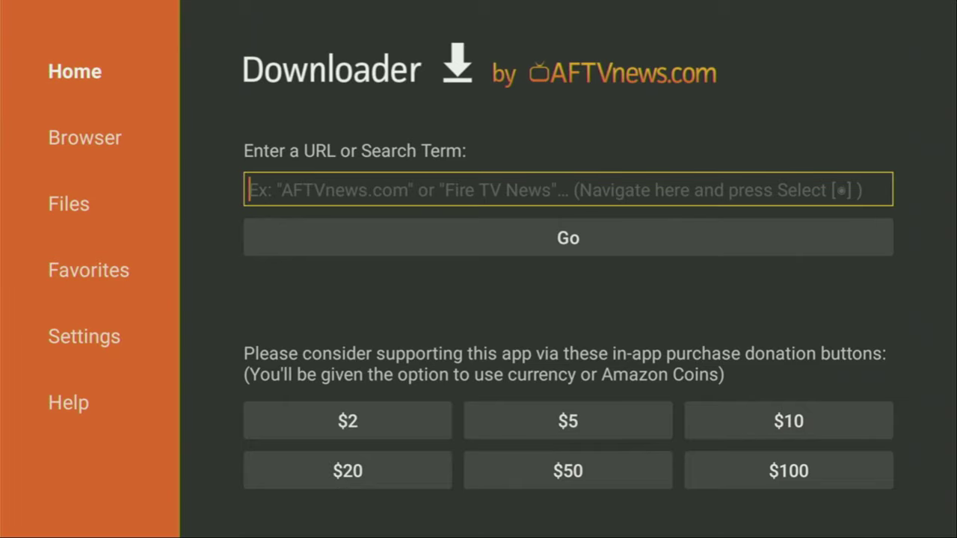
Step: Enter kodi.tv as the URL and load the site in Downloader's browser
key(Return)
key(Down)
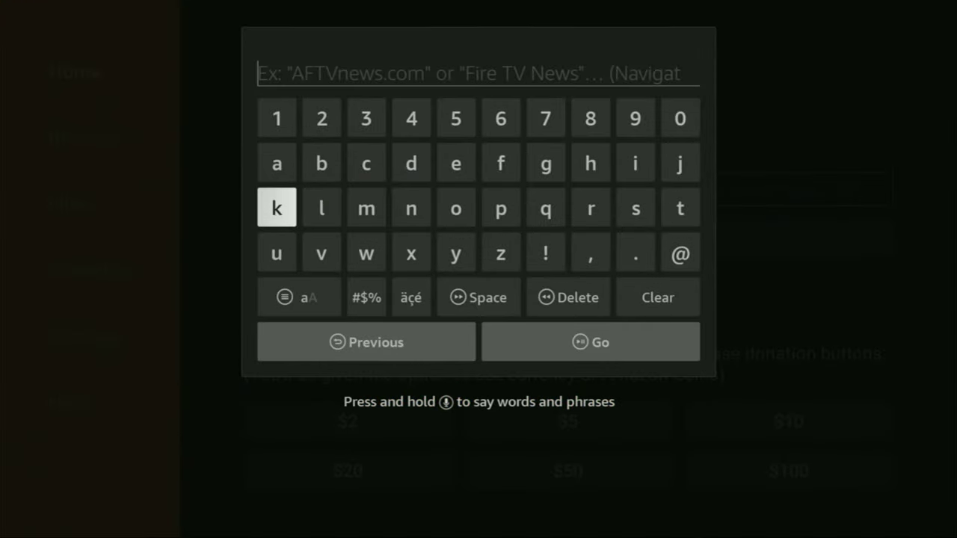
key(Return)
key(Right)
key(Right)
key(Right)
key(Right)
key(Return)
key(Up)
key(Left)
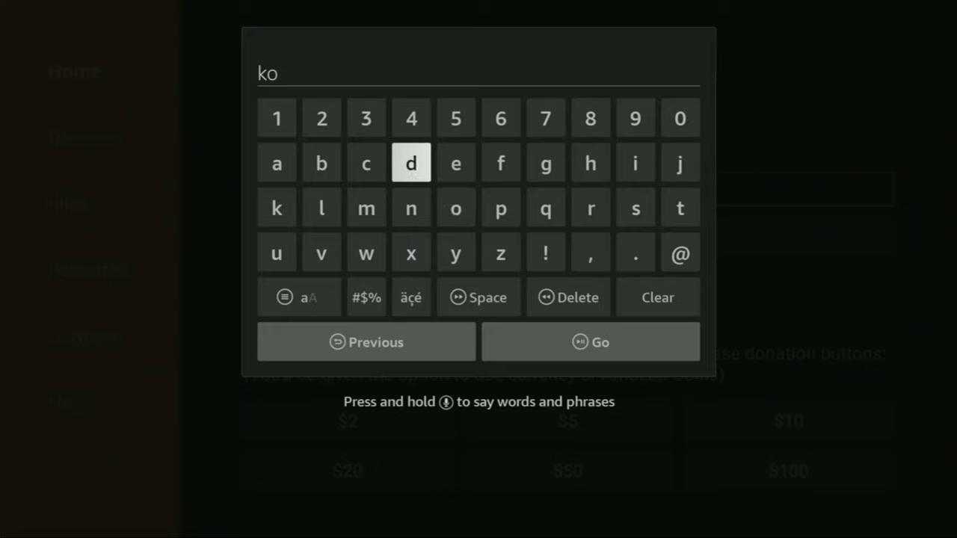
key(Return)
key(Right)
key(Right)
key(Right)
key(Right)
key(Right)
key(Return)
key(Down)
key(Down)
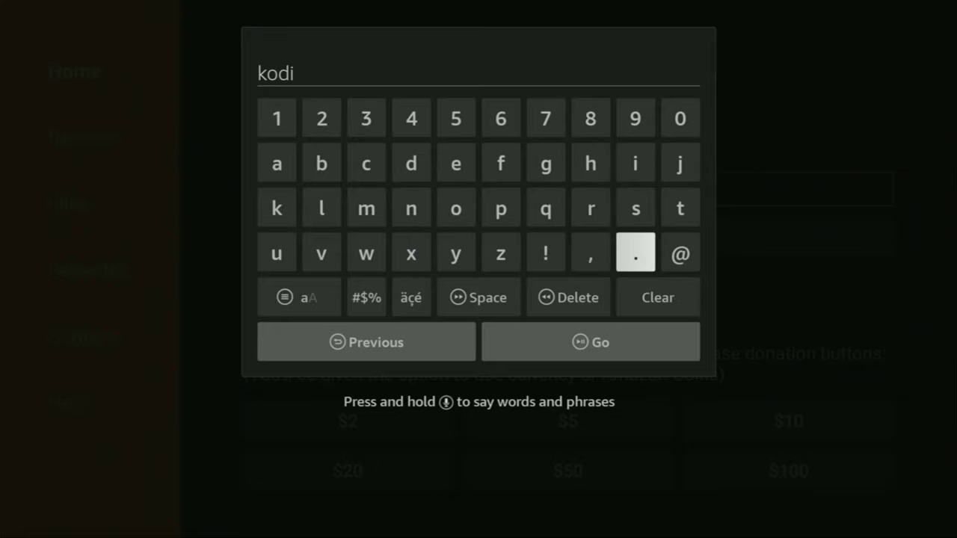
key(Return)
key(Up)
key(Right)
key(Return)
key(Down)
key(Left)
key(Left)
key(Left)
key(Left)
key(Left)
key(Left)
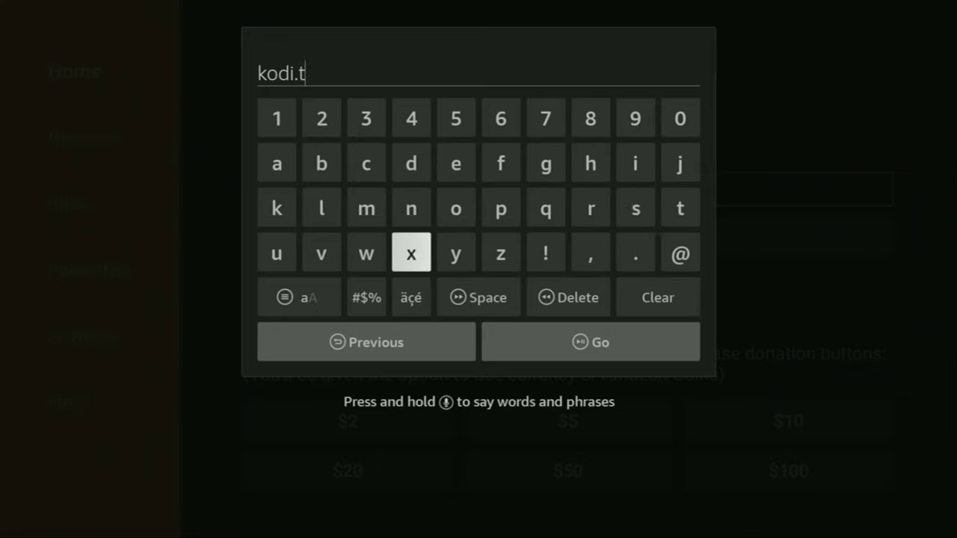
key(Left)
key(Left)
key(Return)
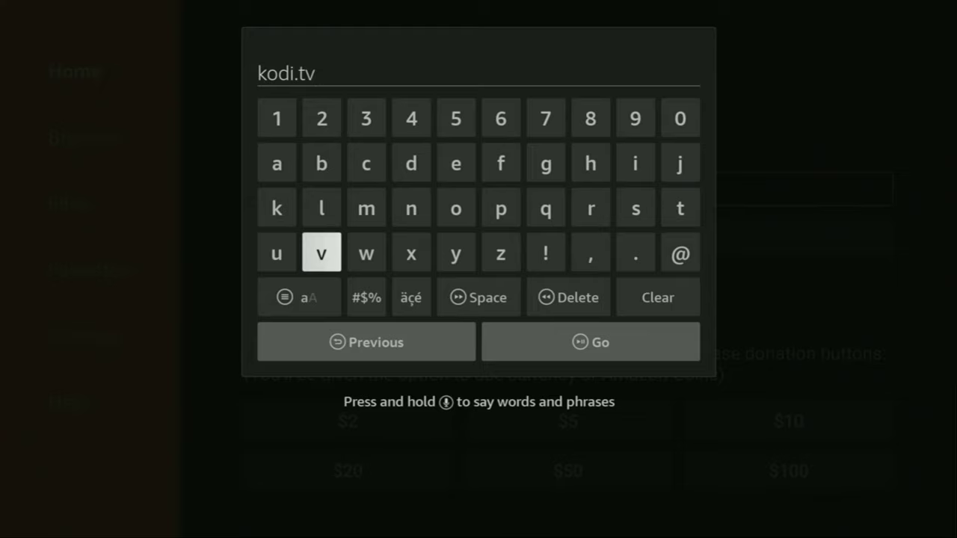
key(Down)
key(Down)
key(Right)
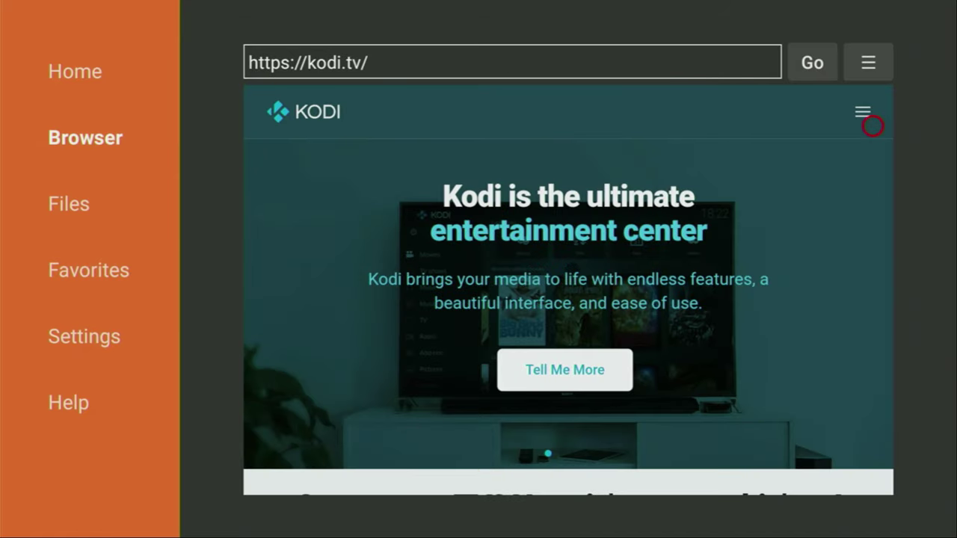
Step: Go to the Kodi site's Download page and open the downloads for Android
click(867, 122)
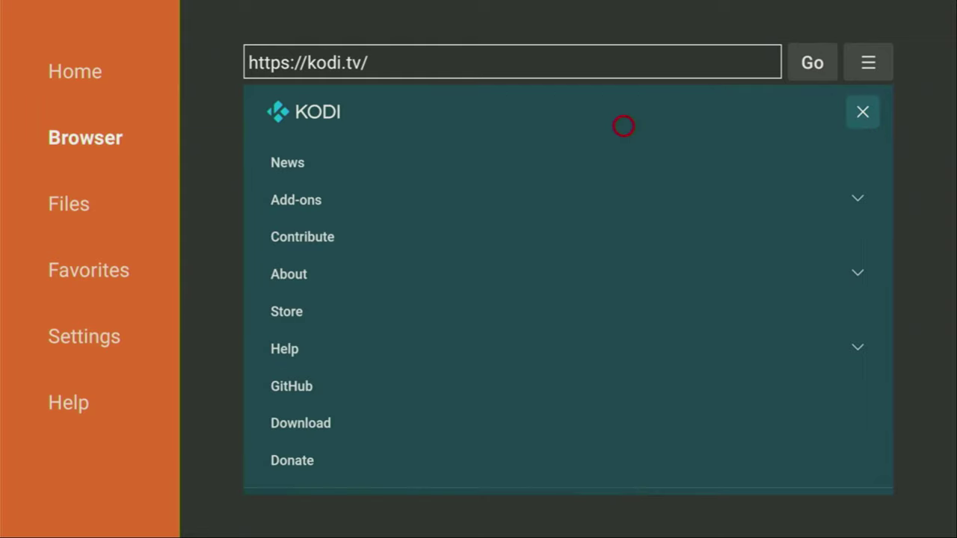
scroll(613, 464, down, 1)
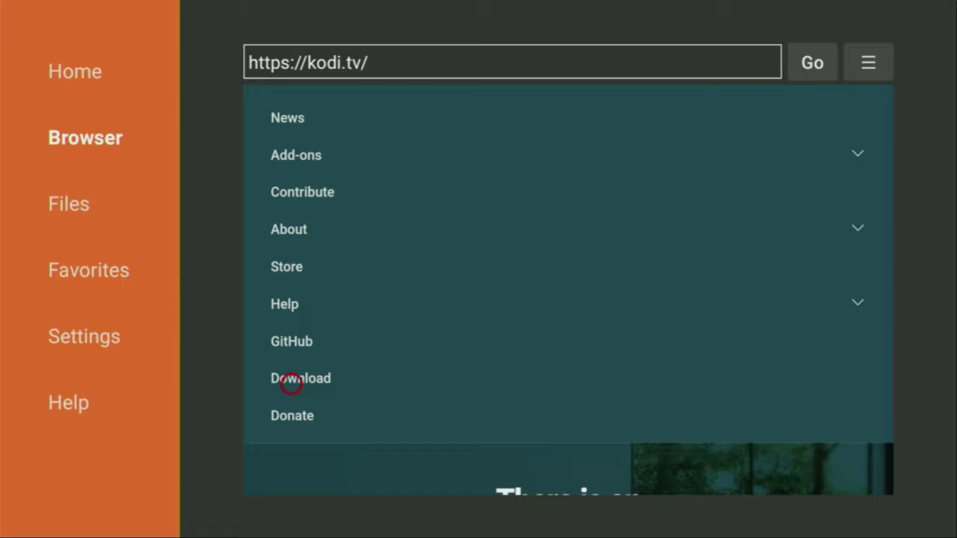
click(291, 383)
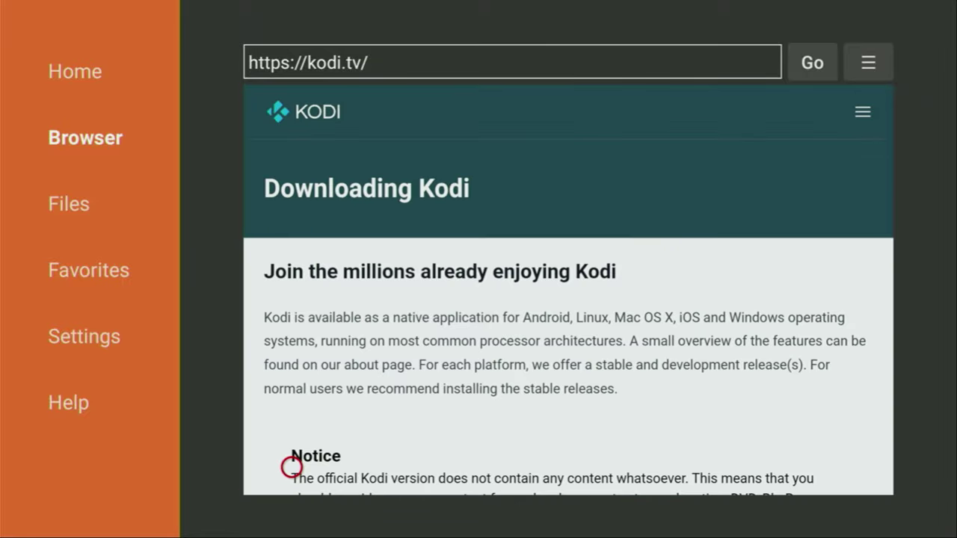
scroll(291, 467, down, 10)
scroll(292, 476, down, 3)
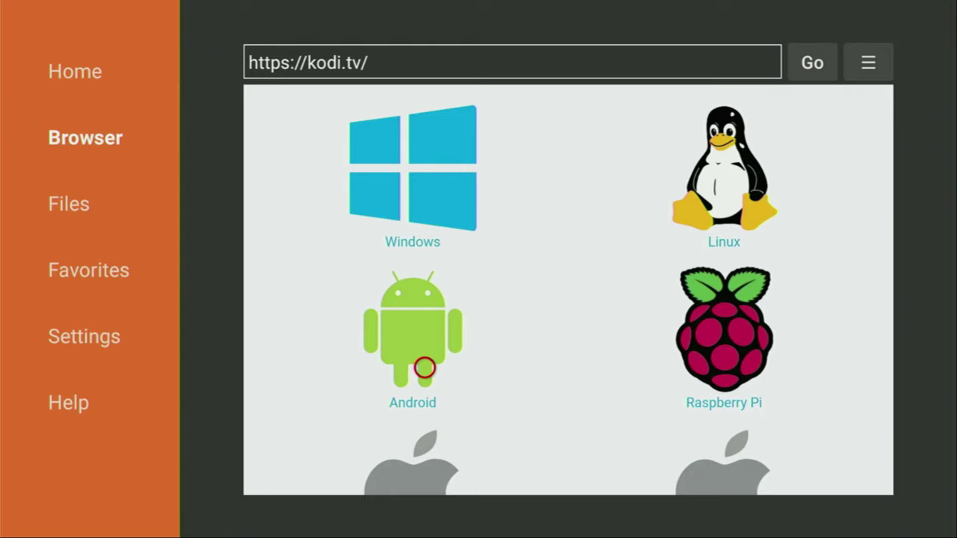
click(424, 367)
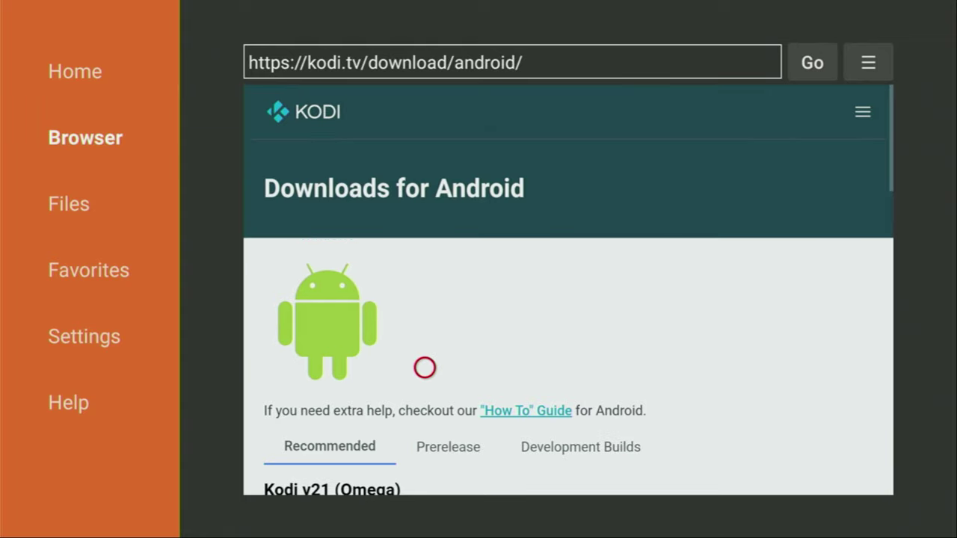
Step: Download and install the ARMV7A (32BIT) build of Kodi v21 (Omega), and delete the downloaded APK file
scroll(424, 457, down, 5)
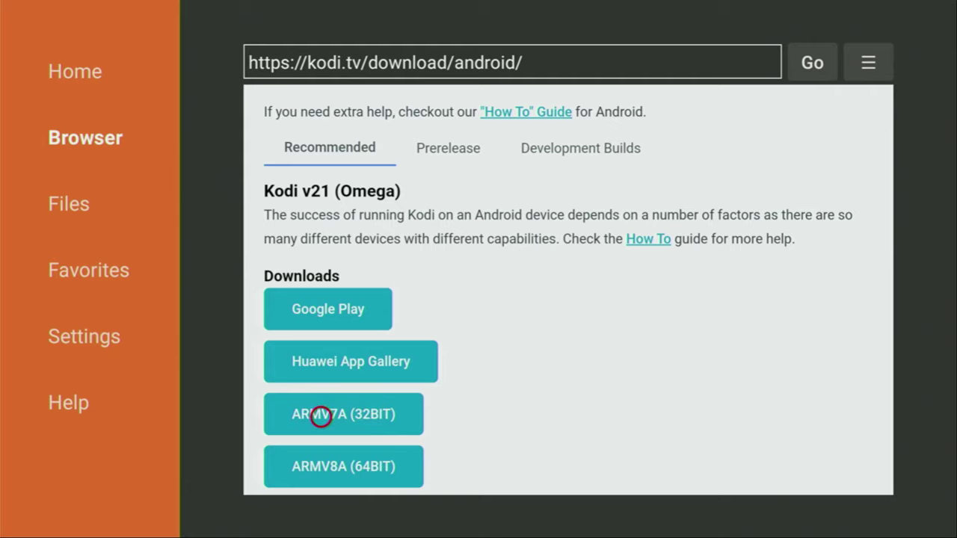
click(321, 417)
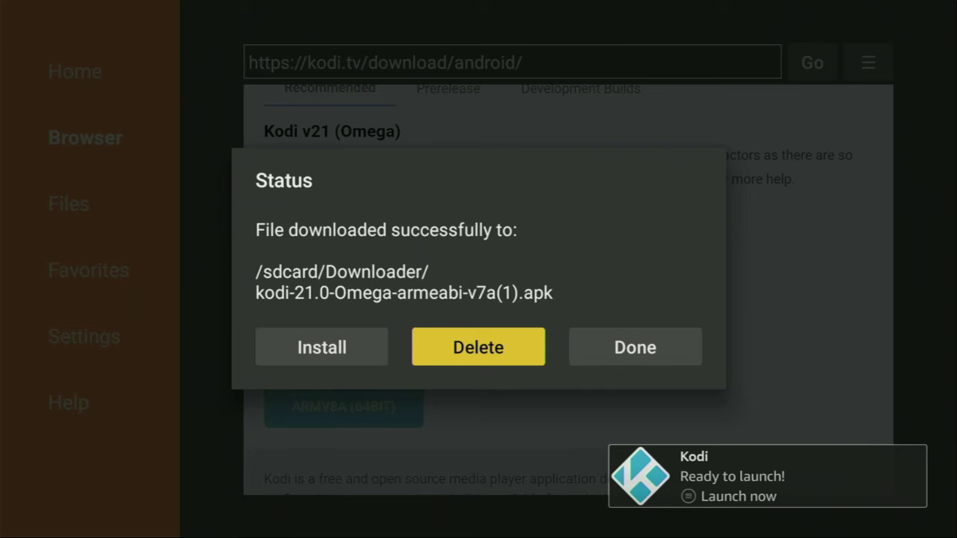
key(Return)
key(Return)
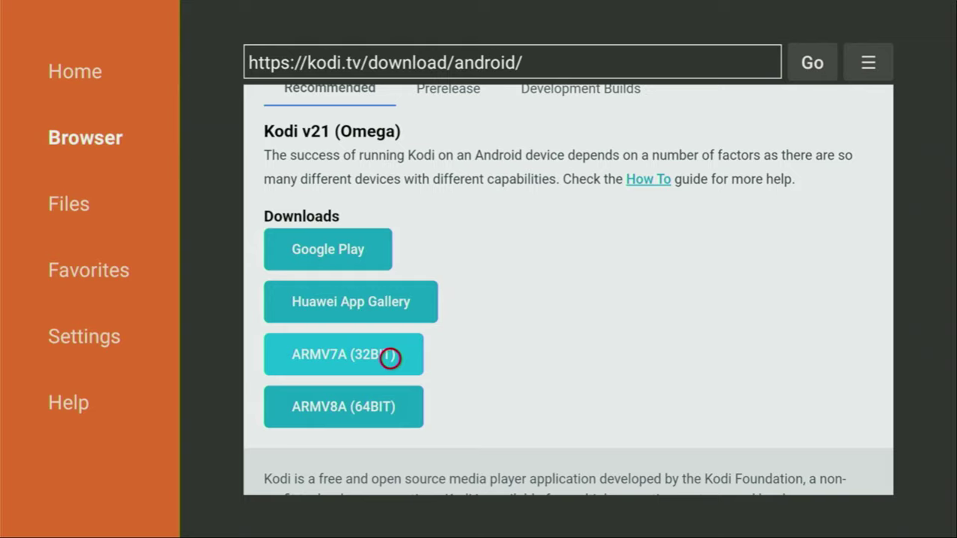
Step: Return to the Fire TV home screen and open the full Your Apps & Channels list
key(Home)
key(Right)
key(Right)
key(Right)
key(Right)
key(Right)
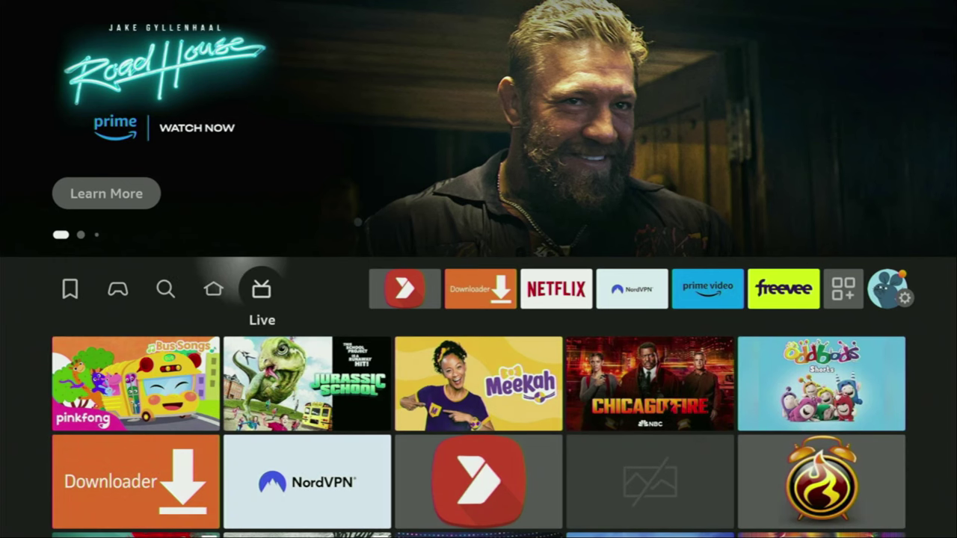
key(Right)
key(Right)
key(Return)
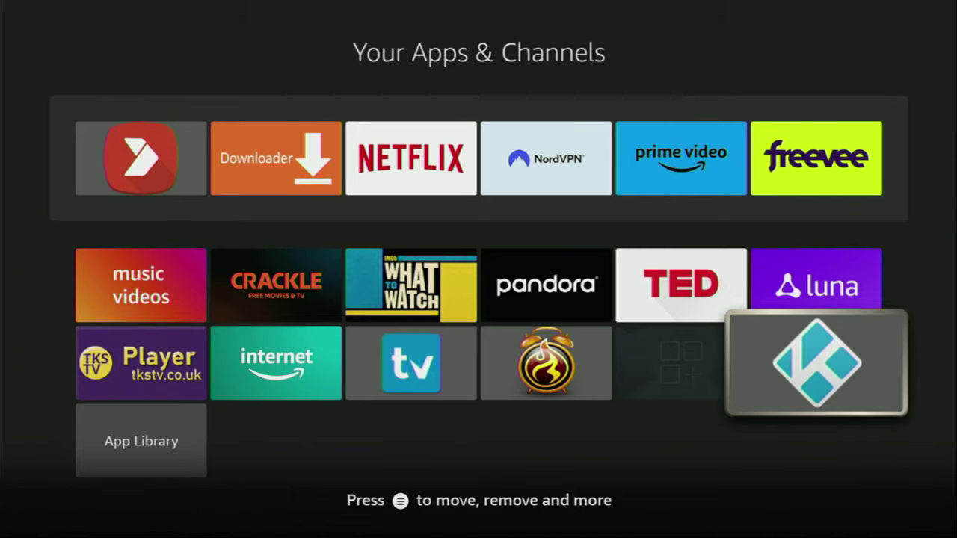
Step: Move Kodi to the front of Your Apps & Channels
key(Menu)
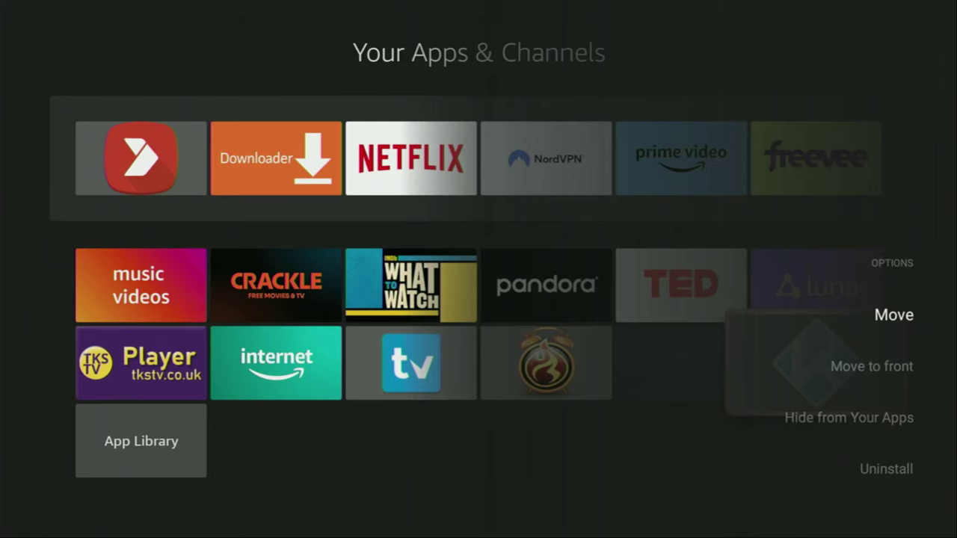
key(Down)
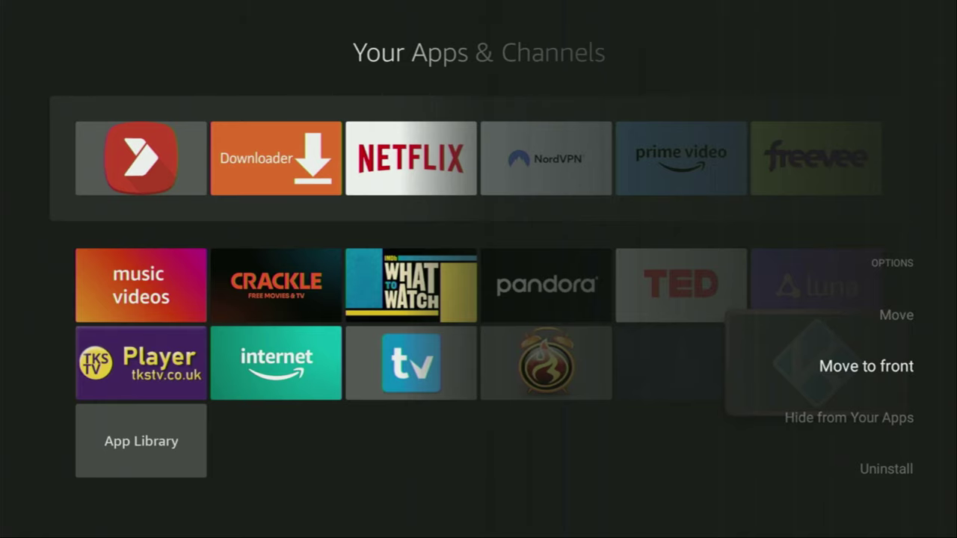
key(Return)
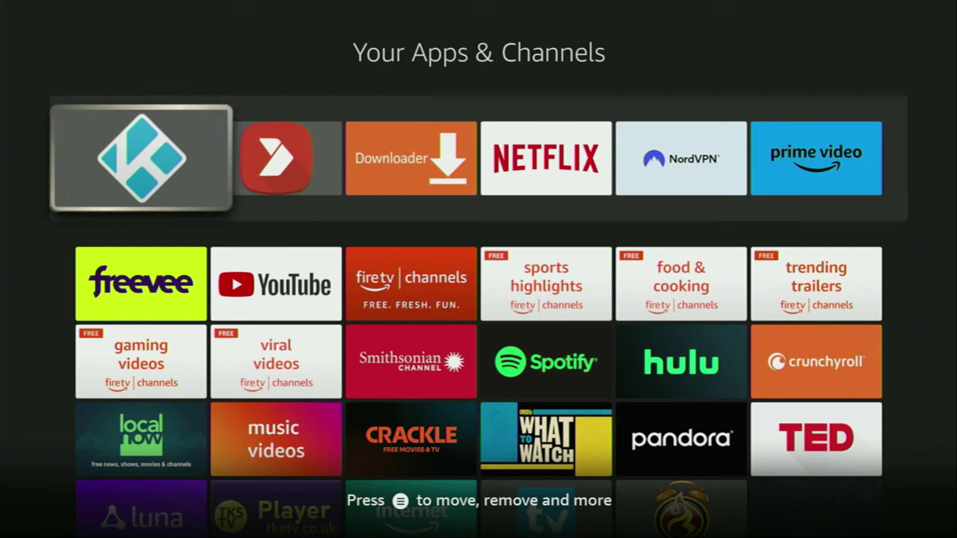
Step: Go to NordVPN in the front row of Your Apps & Channels
key(Return)
key(Right)
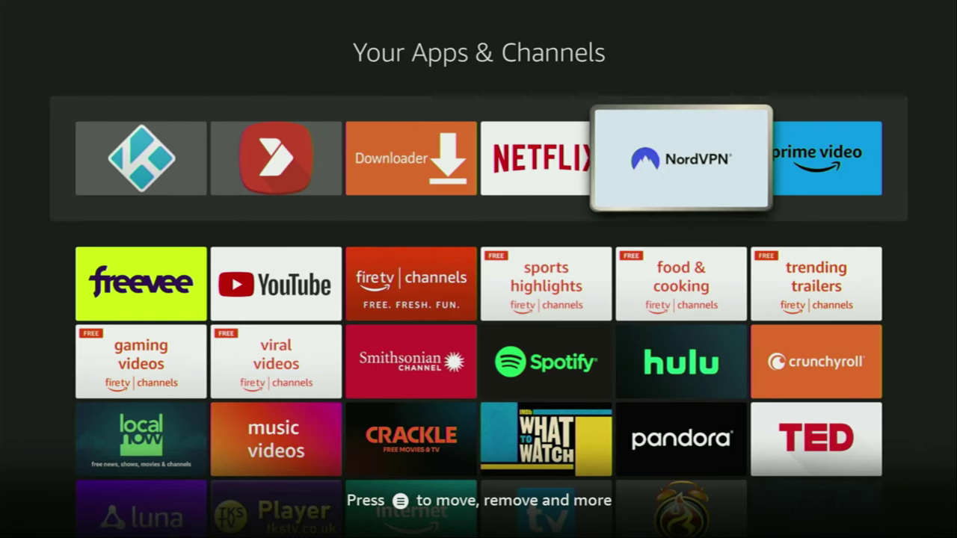